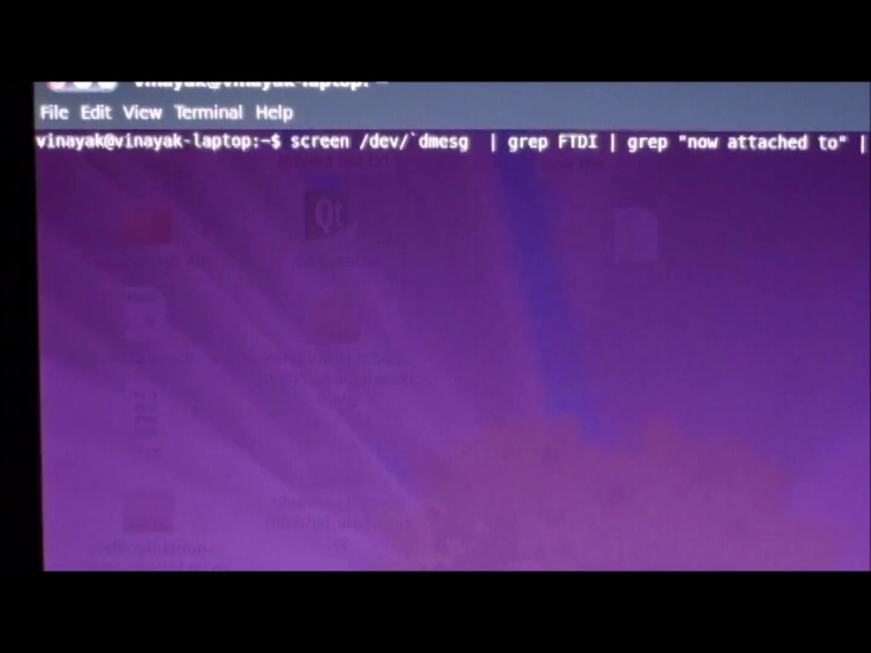
Step: Start the screen session on the FTDI serial device so the BeagleBone boots
key("Return")
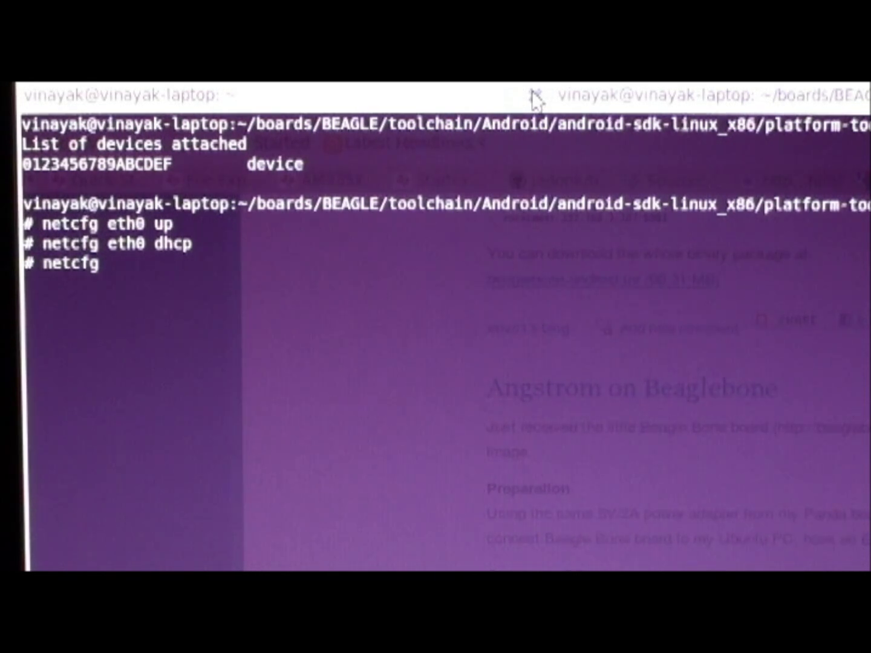
Step: Run netcfg to confirm eth0 is up with address 192.168.3.31
key("Return")
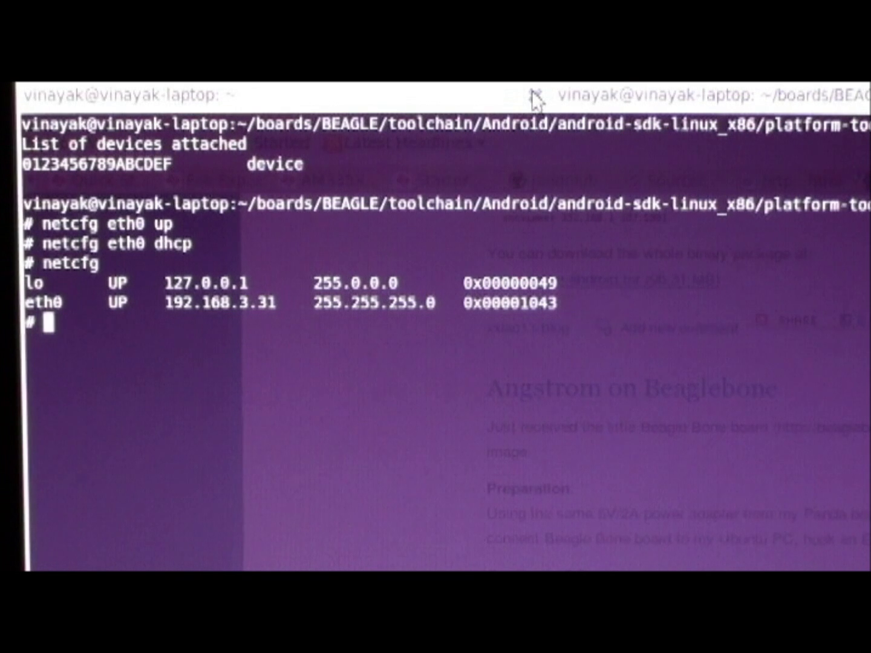
type("androidvncserver")
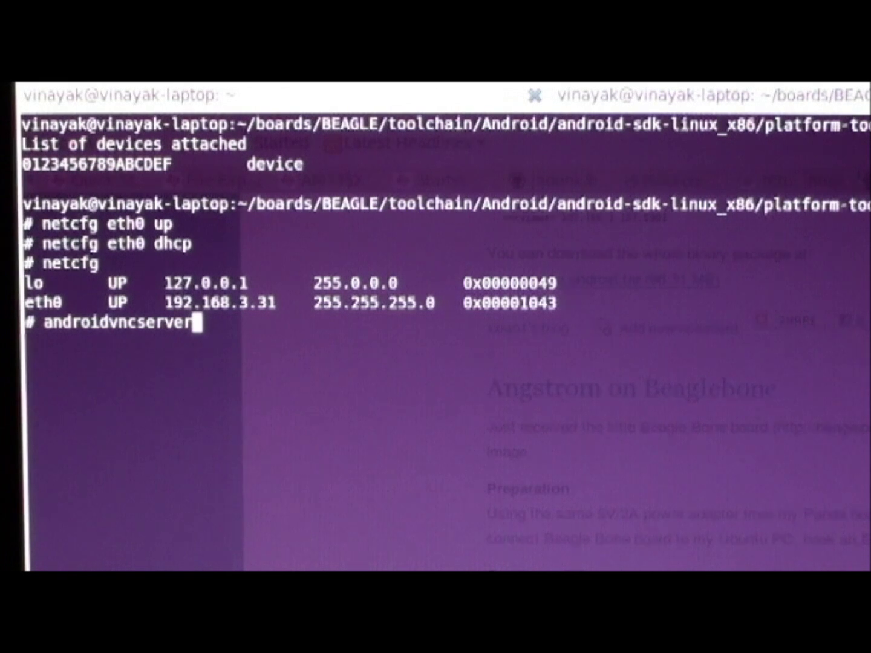
Step: Launch androidvncserver on the board and run vncviewer 192.168.3.31:5901 on the laptop
key("Return")
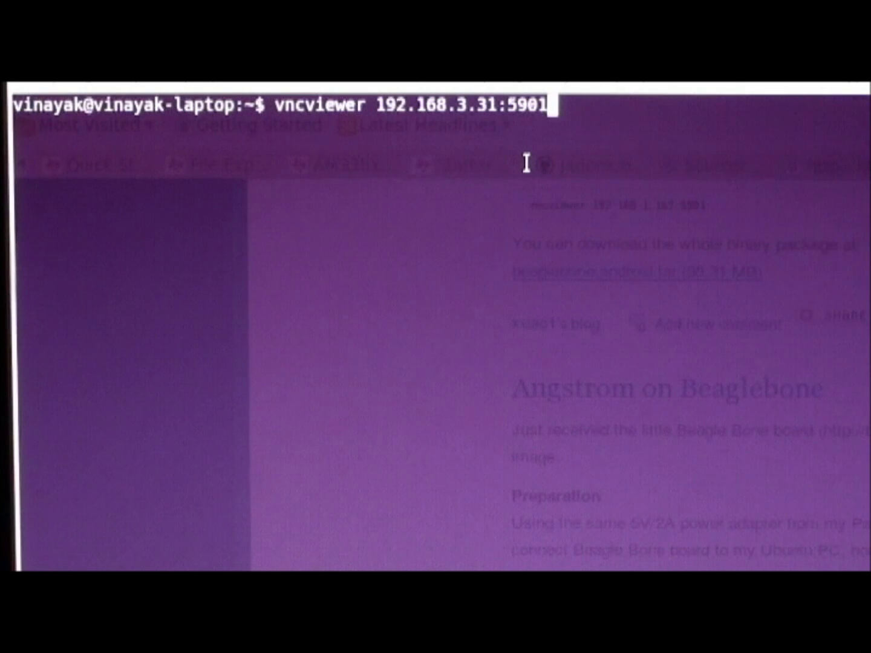
key("Return")
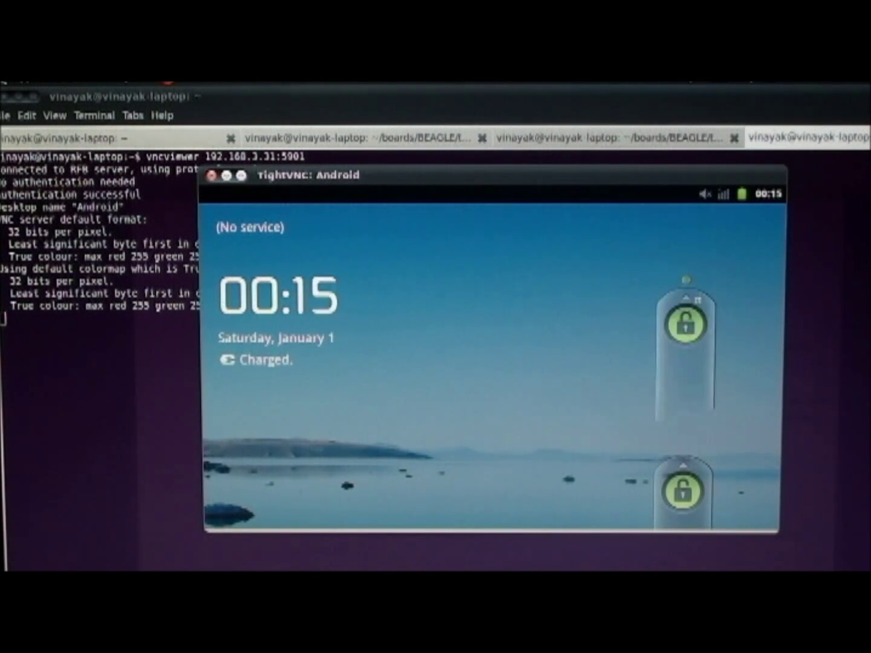
Step: Unlock the board, open Settings from the app drawer and scroll down to Date & time
left_click_drag(680, 490, 683, 272)
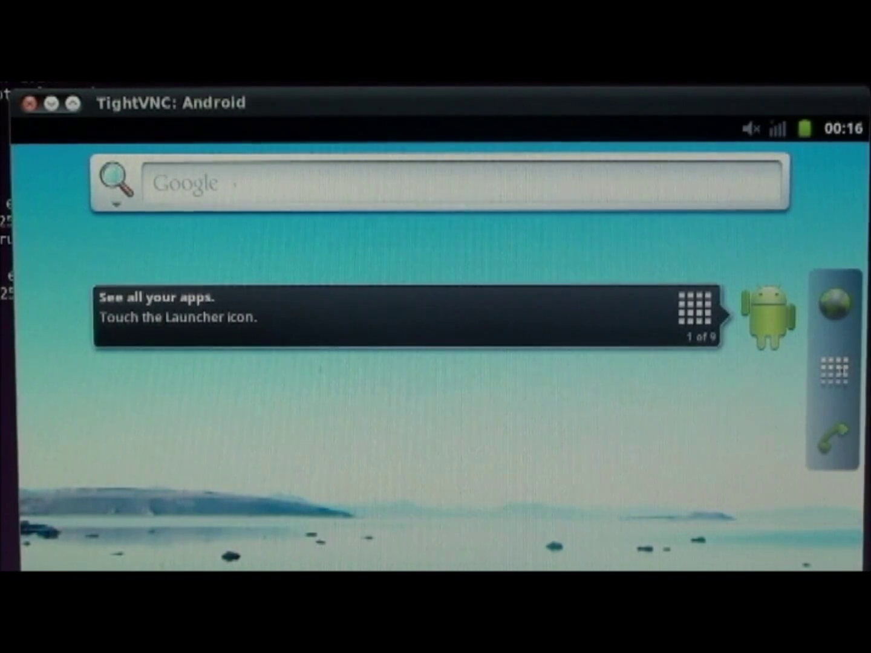
left_click(835, 371)
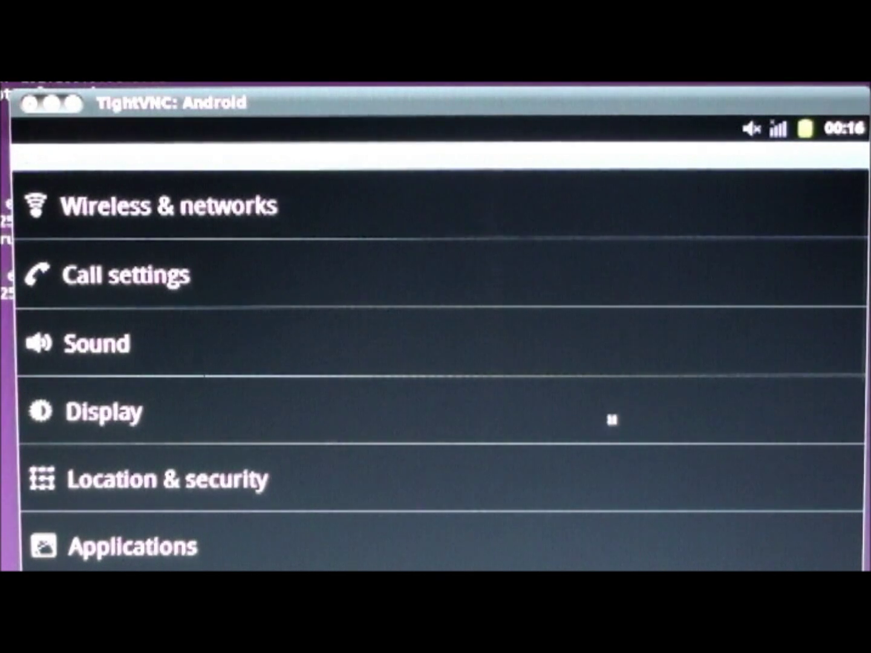
left_click_drag(605, 507, 607, 444)
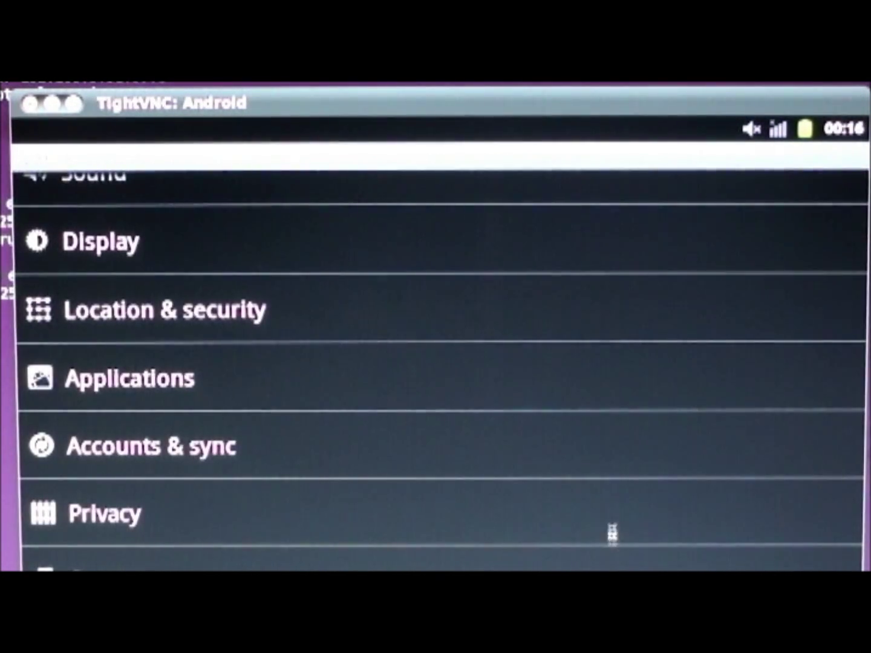
left_click_drag(613, 533, 611, 327)
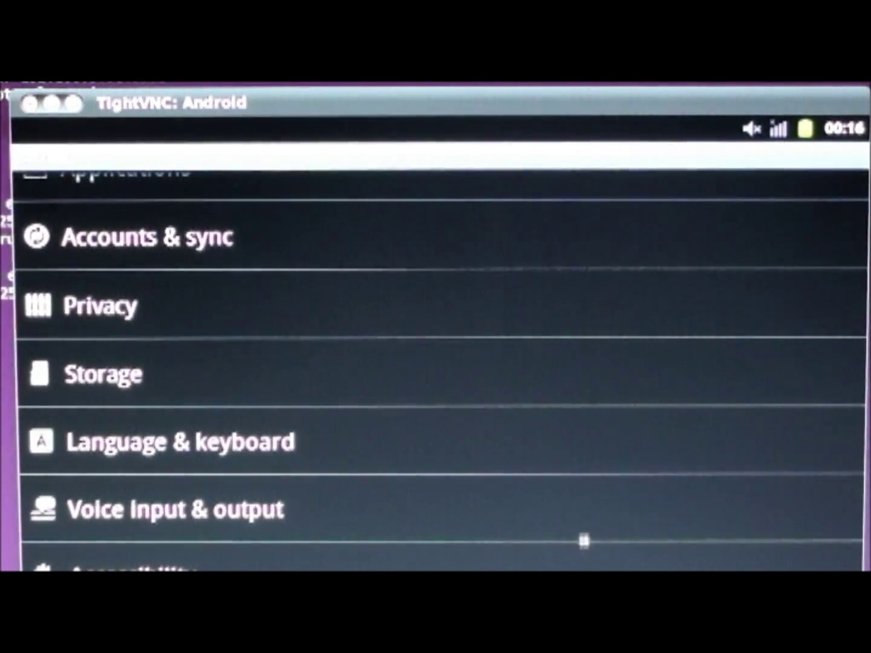
left_click_drag(584, 541, 609, 314)
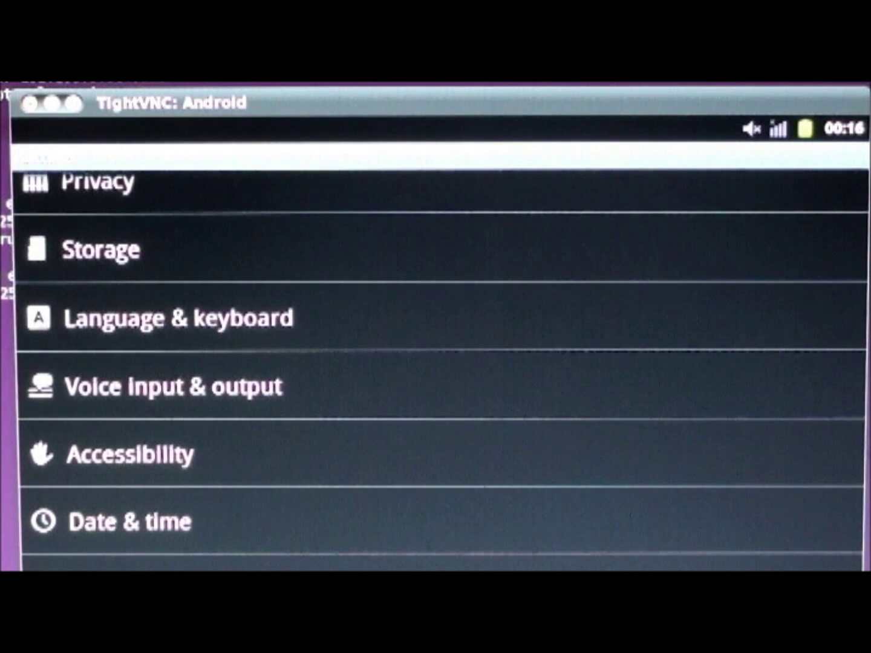
Step: Open About phone showing model beaglebone, Android 2.3.4 and kernel 3.1.0
left_click(435, 558)
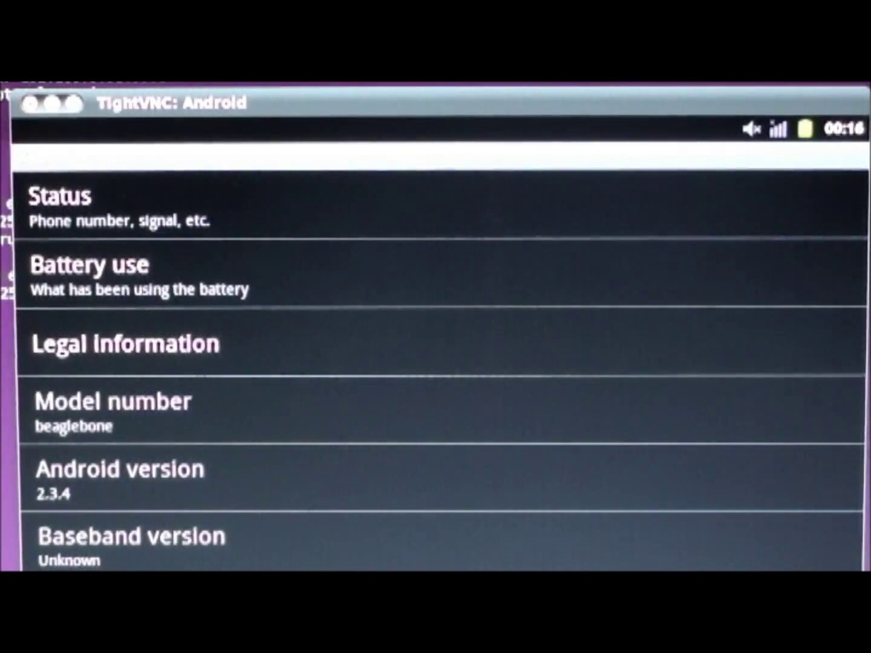
mouse_move(531, 557)
left_mouse_down()
mouse_move(542, 468)
mouse_move(566, 402)
left_mouse_up()
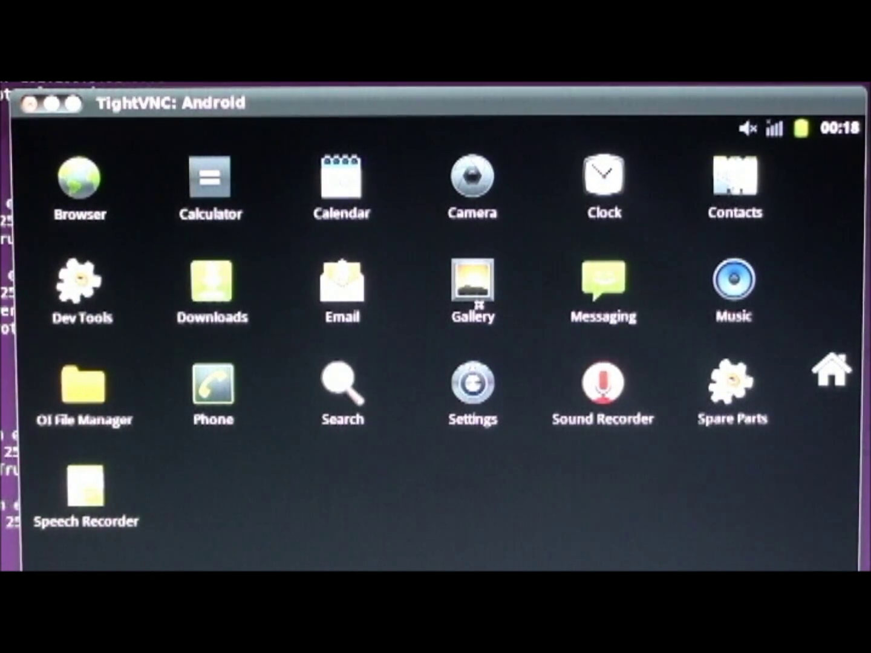
Step: Open the Gallery's Images (14) album, browse the thumbnails and view the snow leopard photo full size
left_click(479, 305)
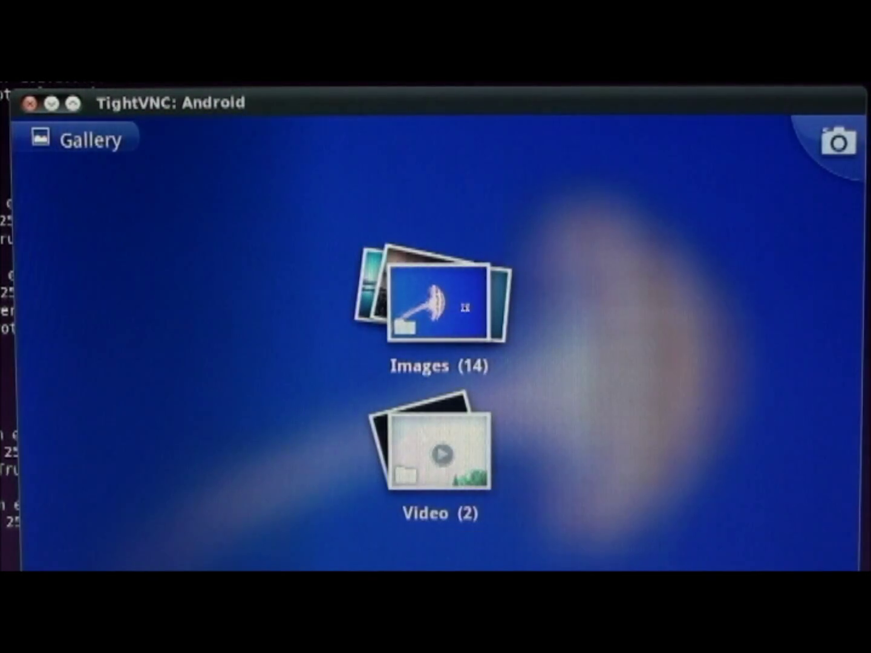
left_click(466, 308)
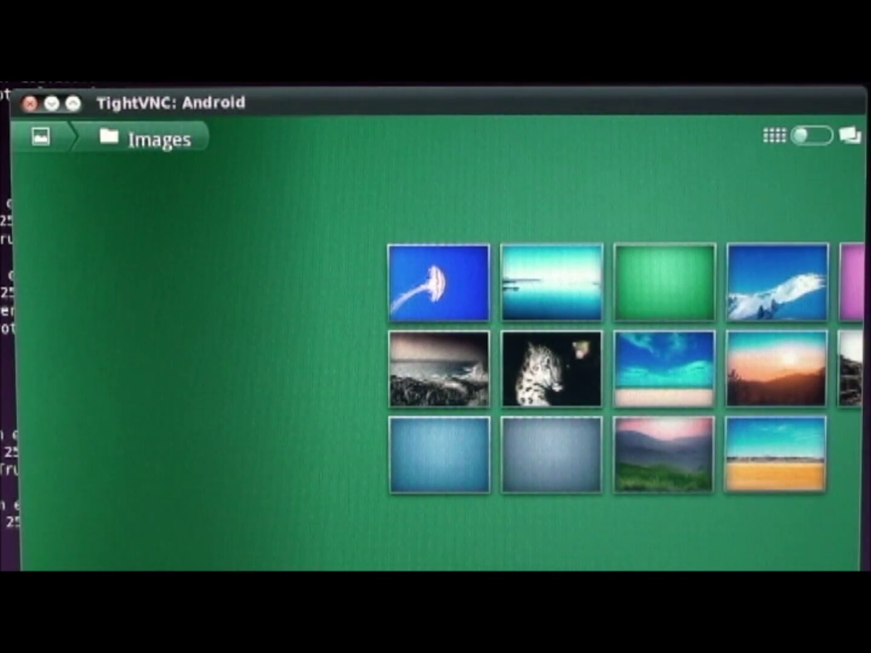
left_click_drag(421, 327, 129, 299)
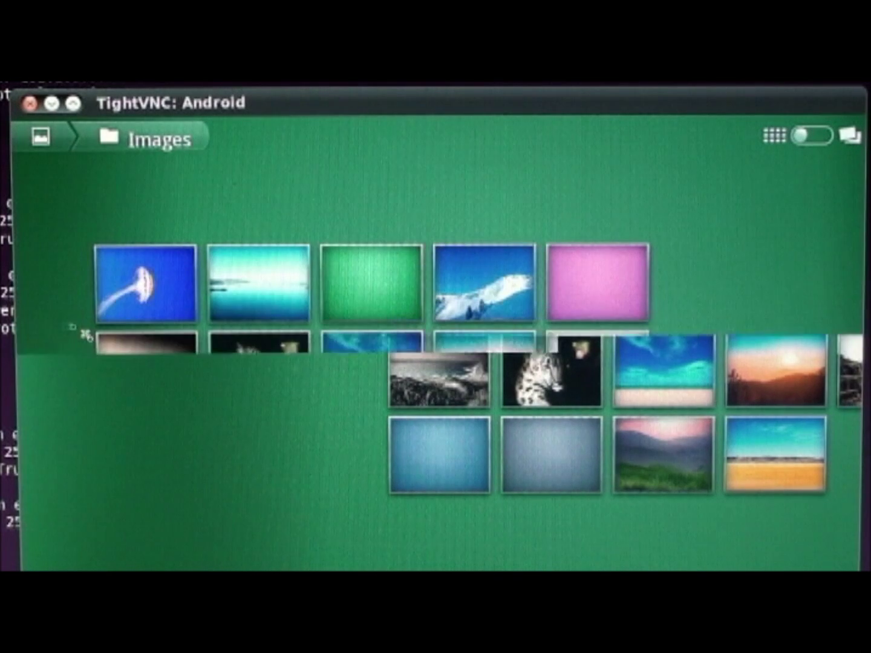
left_click_drag(408, 476, 327, 527)
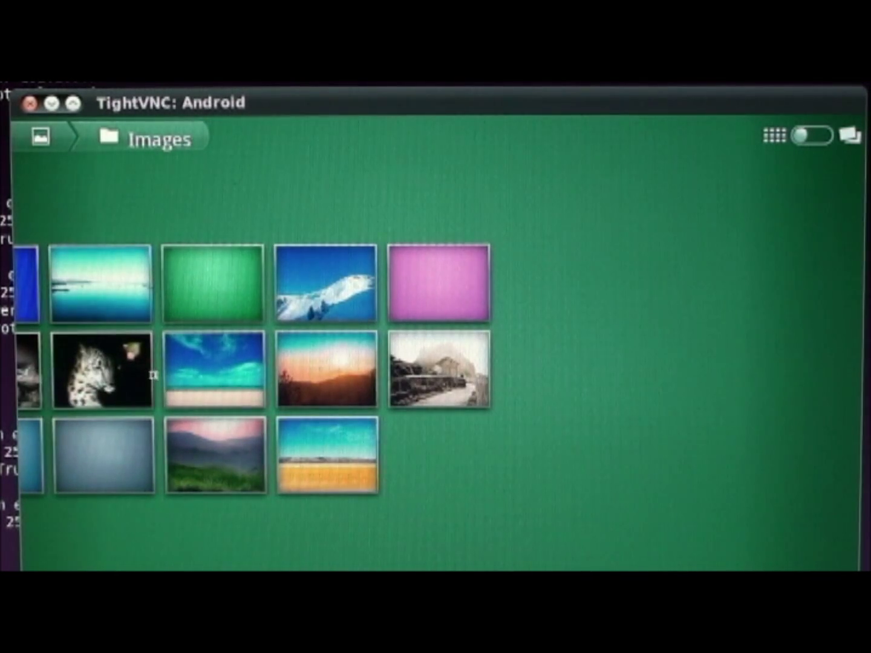
left_click(118, 375)
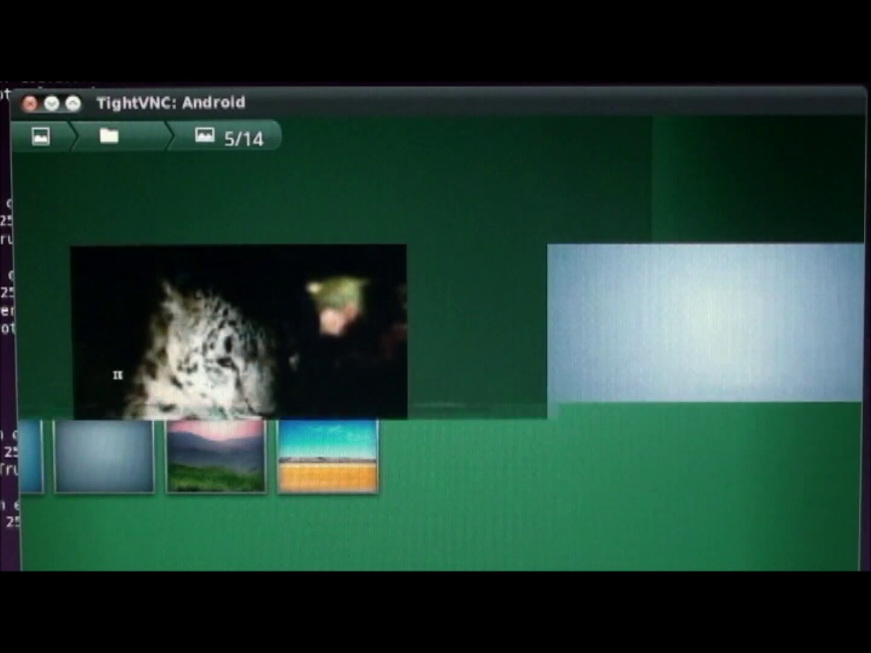